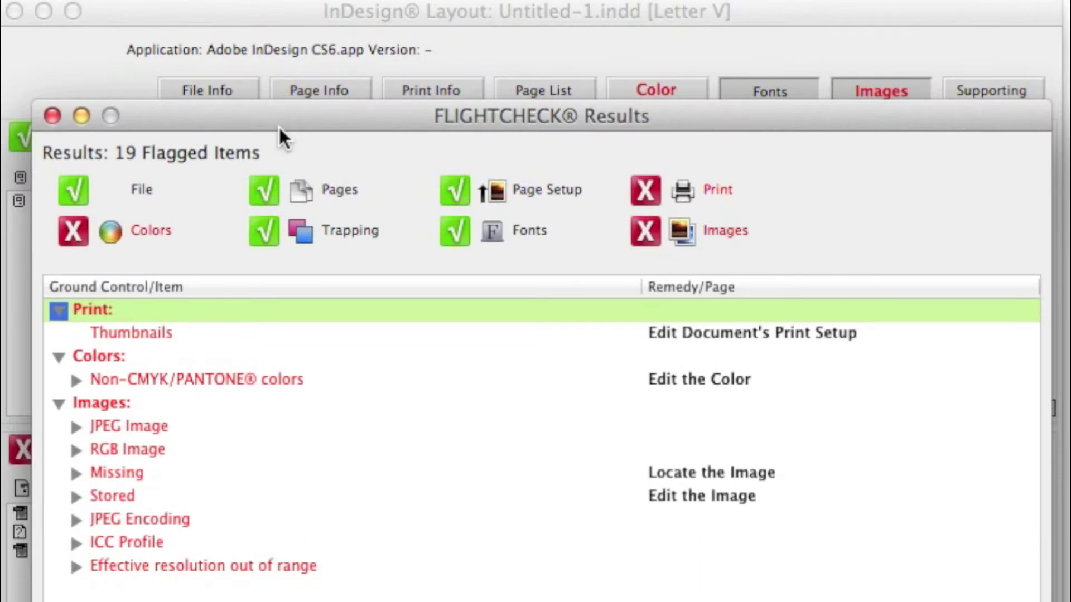
Step: Inspect the stored image entries and missing Image55-p15.tif's details, then move both report windows aside
{"action": "left_click", "coordinate": [458, 17]}
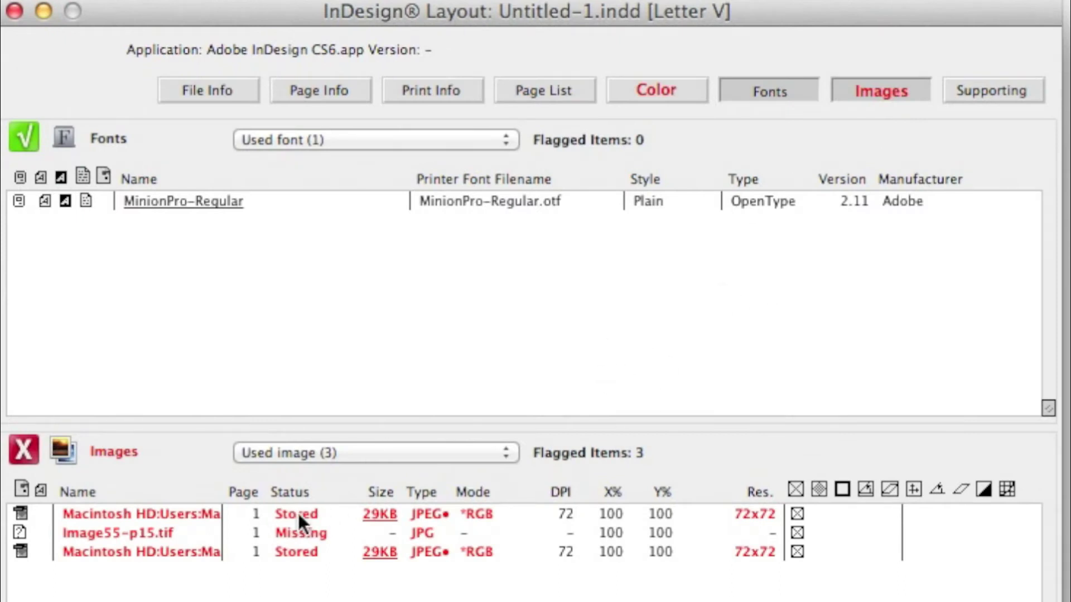
{"action": "left_click", "coordinate": [257, 516]}
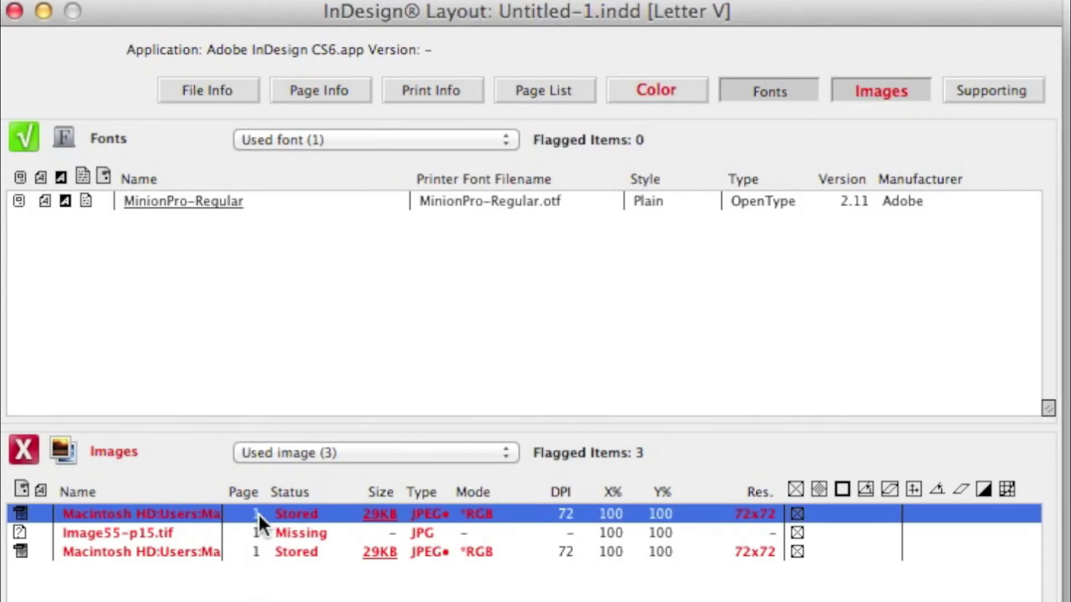
{"action": "double_click", "coordinate": [299, 532]}
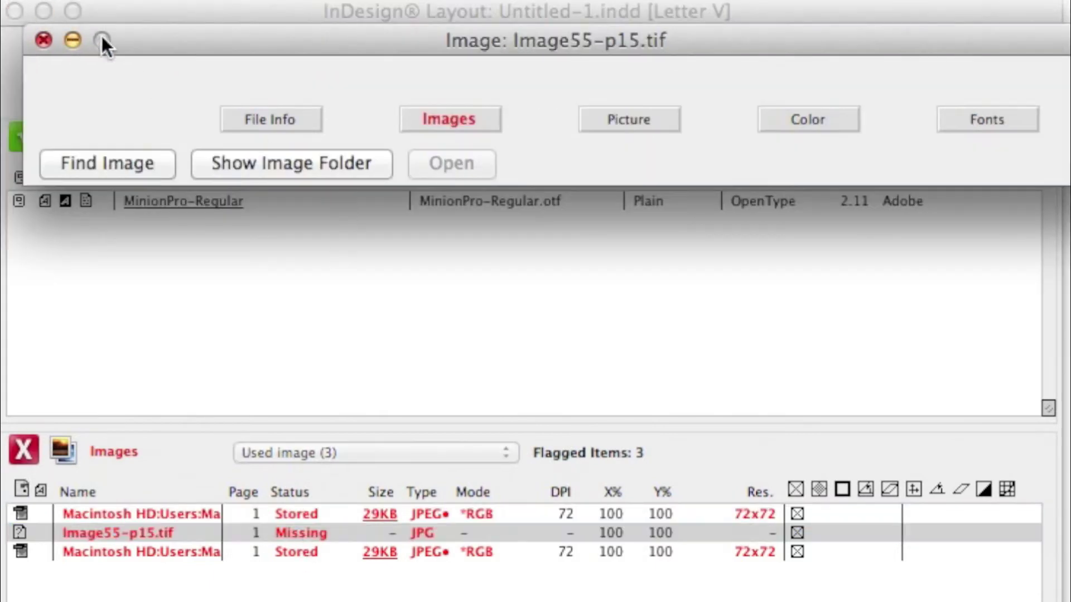
{"action": "left_click", "coordinate": [44, 40]}
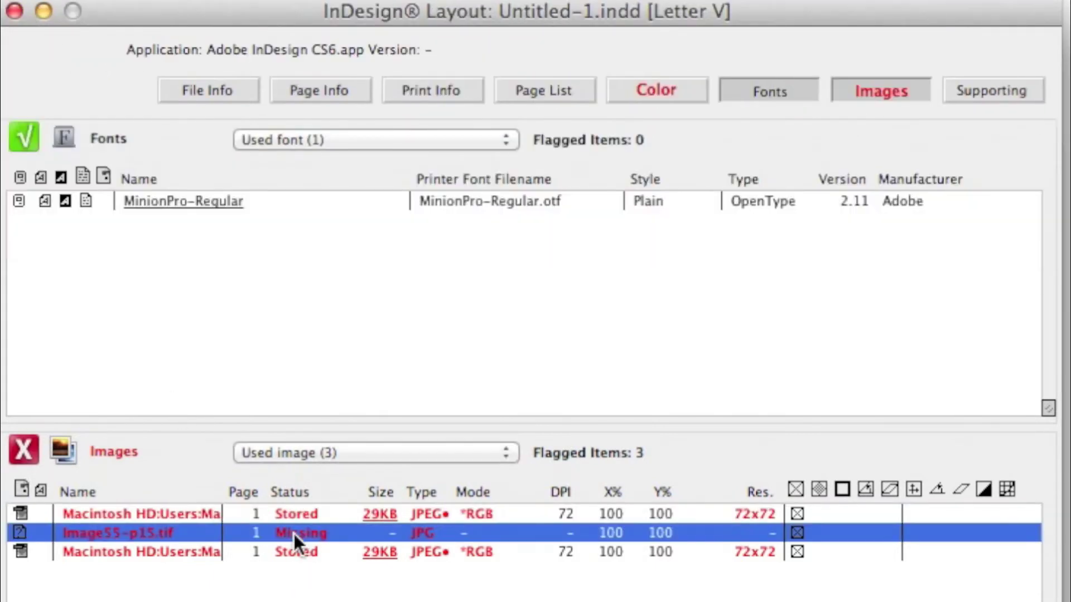
{"action": "left_click", "coordinate": [294, 550]}
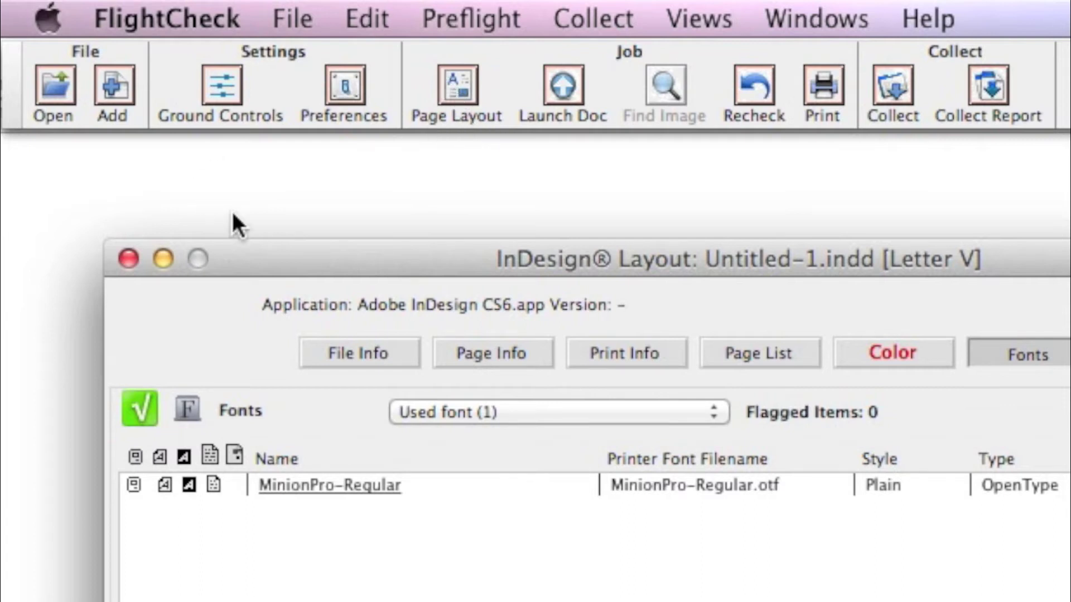
{"action": "left_click_drag", "start_coordinate": [256, 260], "coordinate": [1063, 586]}
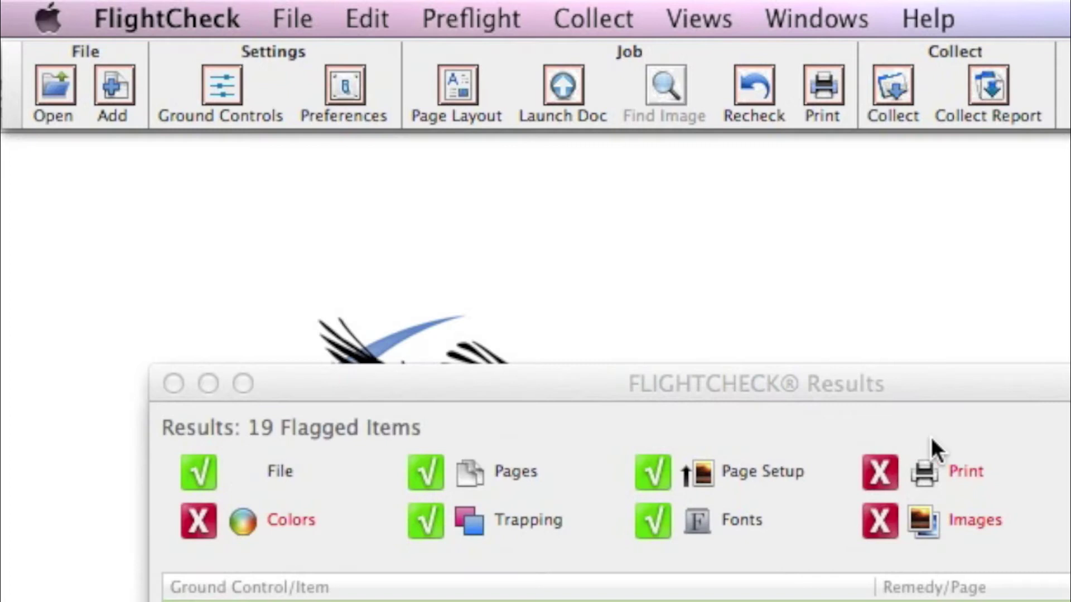
{"action": "left_click_drag", "start_coordinate": [899, 381], "coordinate": [1066, 598]}
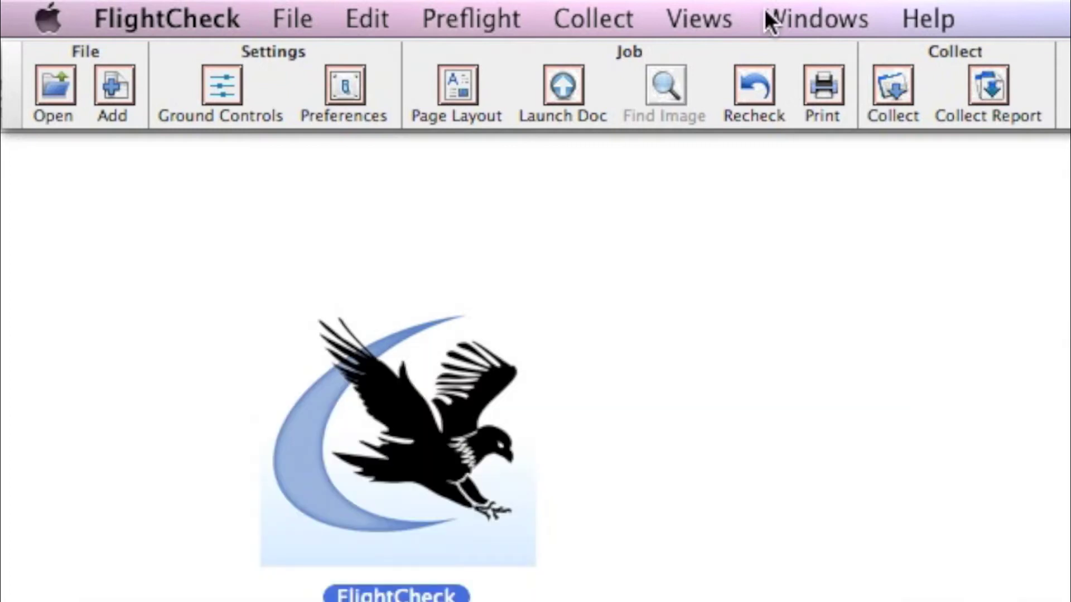
Step: Highlight the flagged third stored image in the page layout and launch the document in InDesign
{"action": "left_click", "coordinate": [451, 100]}
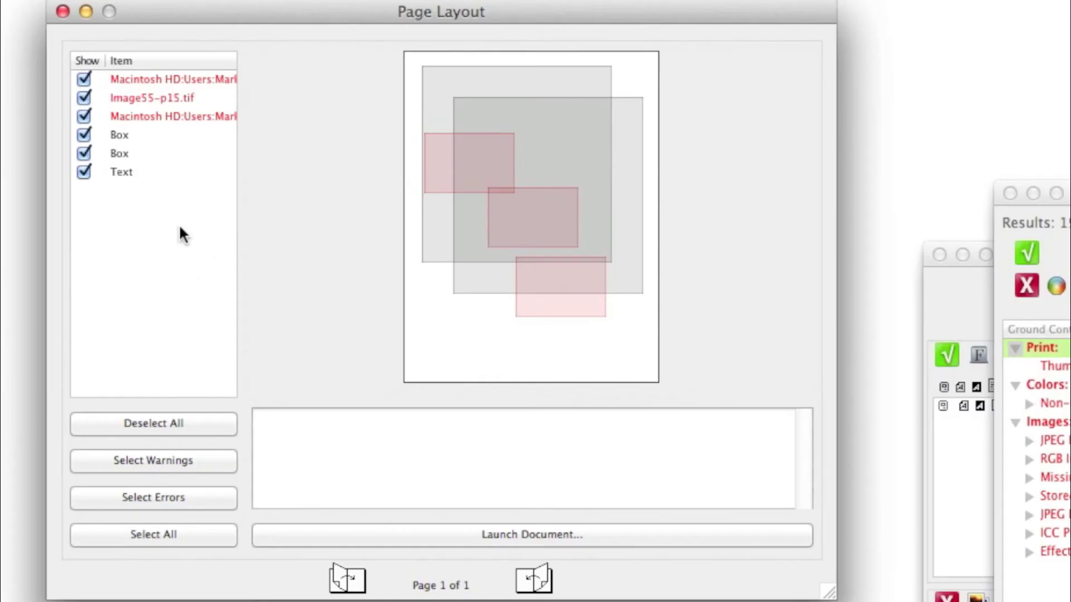
{"action": "left_click", "coordinate": [163, 114]}
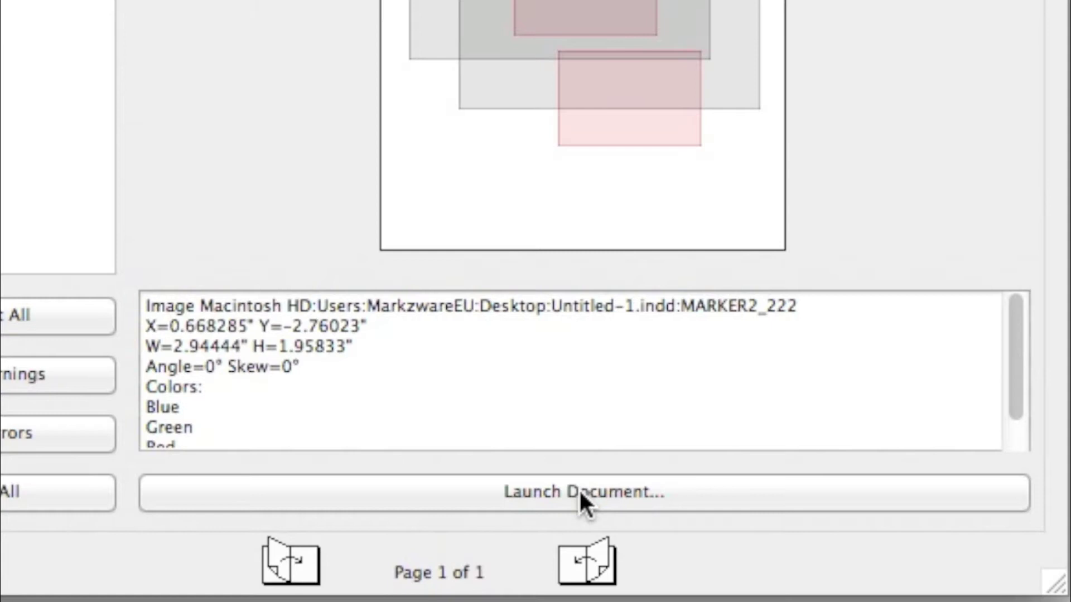
{"action": "left_click", "coordinate": [532, 535]}
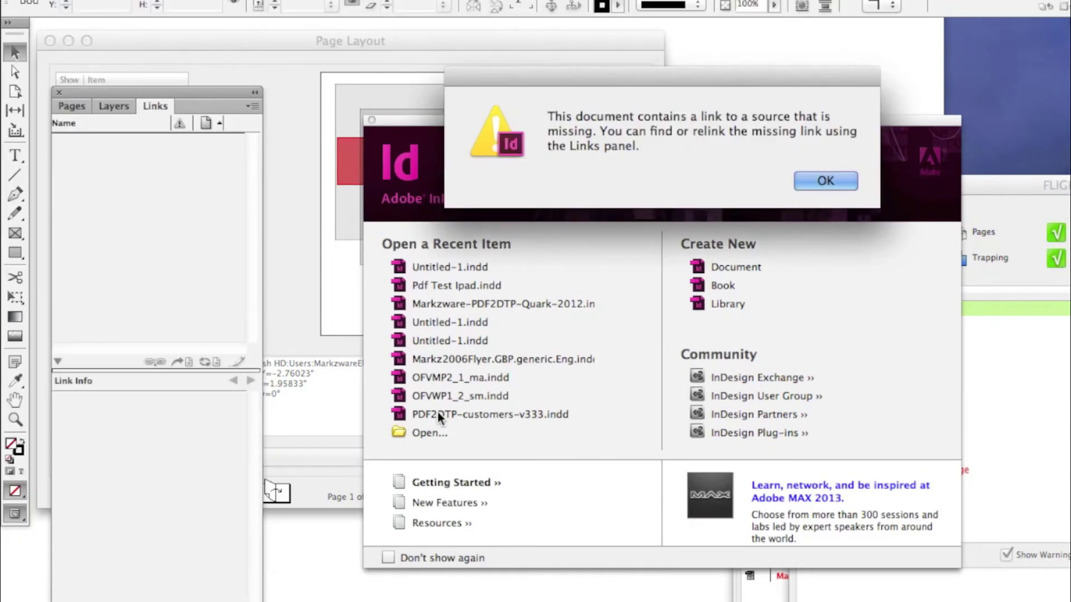
Step: Dismiss the missing-link alert, move the document window aside, and drag the text frames left
{"action": "left_click", "coordinate": [825, 180]}
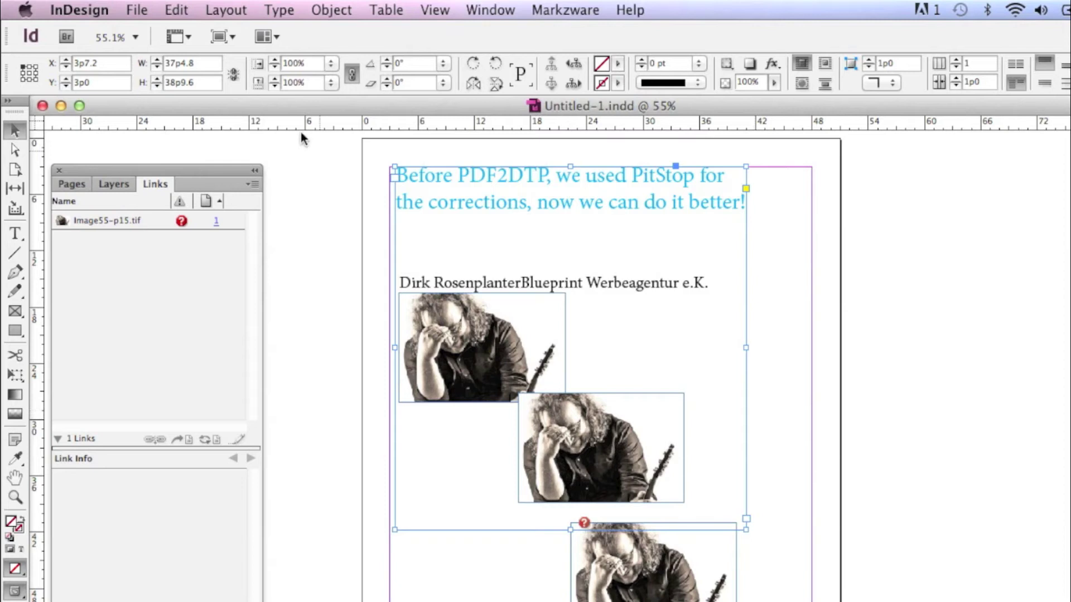
{"action": "mouse_move", "coordinate": [263, 103]}
{"action": "left_mouse_down"}
{"action": "mouse_move", "coordinate": [704, 224]}
{"action": "mouse_move", "coordinate": [634, 151]}
{"action": "left_mouse_up"}
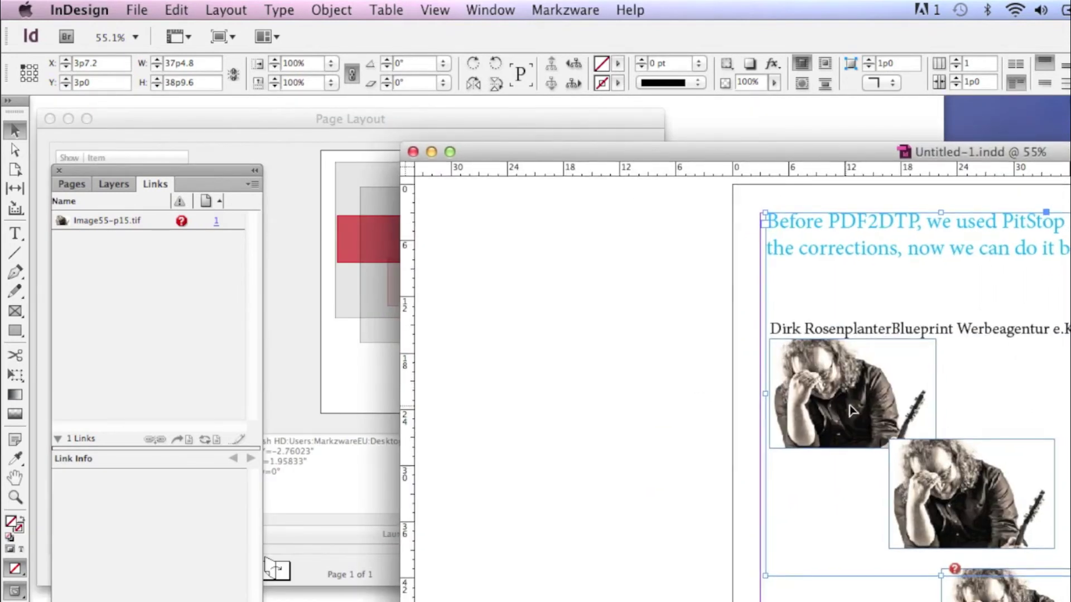
{"action": "left_click_drag", "start_coordinate": [845, 411], "coordinate": [520, 562]}
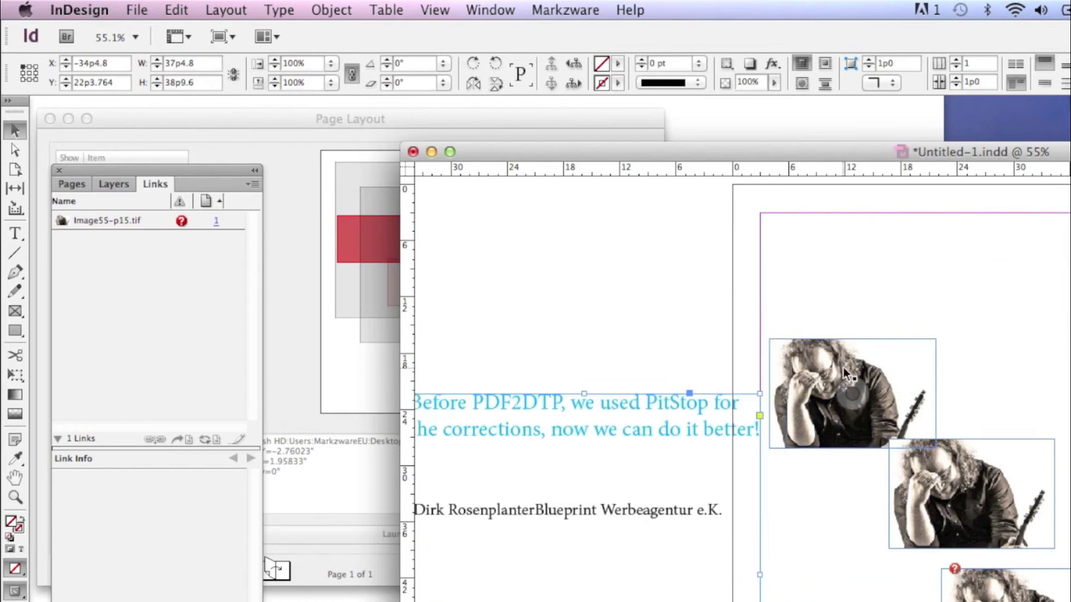
{"action": "left_click", "coordinate": [841, 393]}
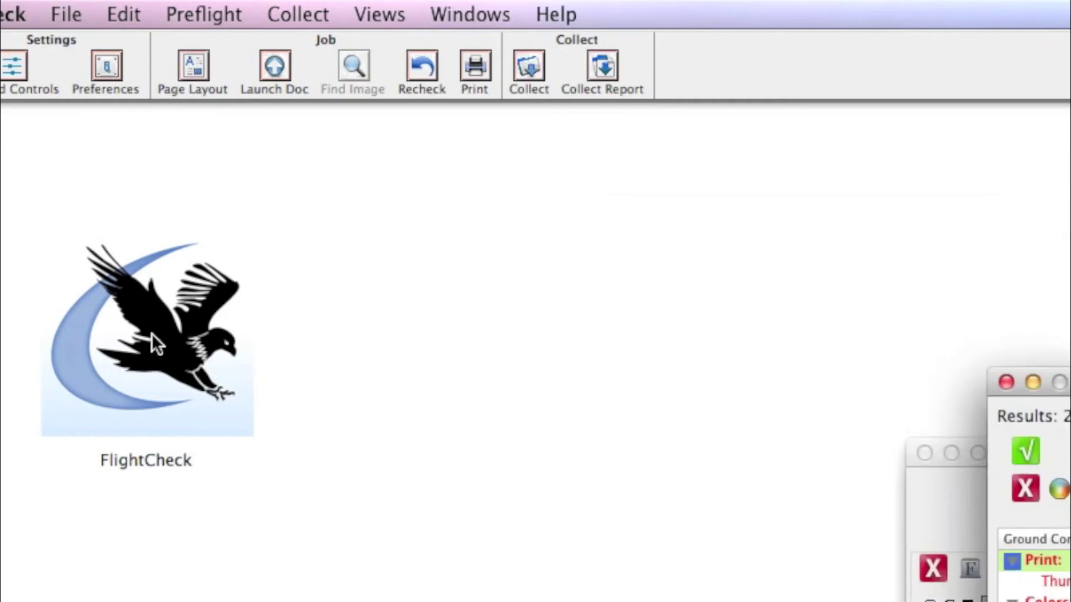
Step: Show PDF2DTP-customers-v1.indd's page layout and advance the preview to page 3
{"action": "left_click", "coordinate": [197, 71]}
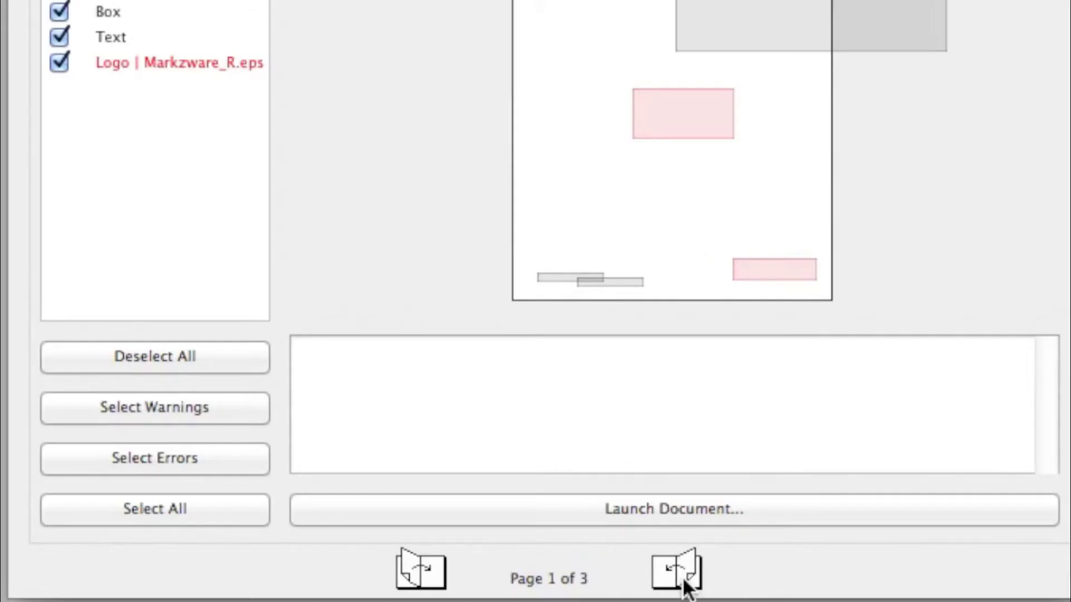
{"action": "left_click", "coordinate": [670, 562]}
{"action": "left_click", "coordinate": [670, 562]}
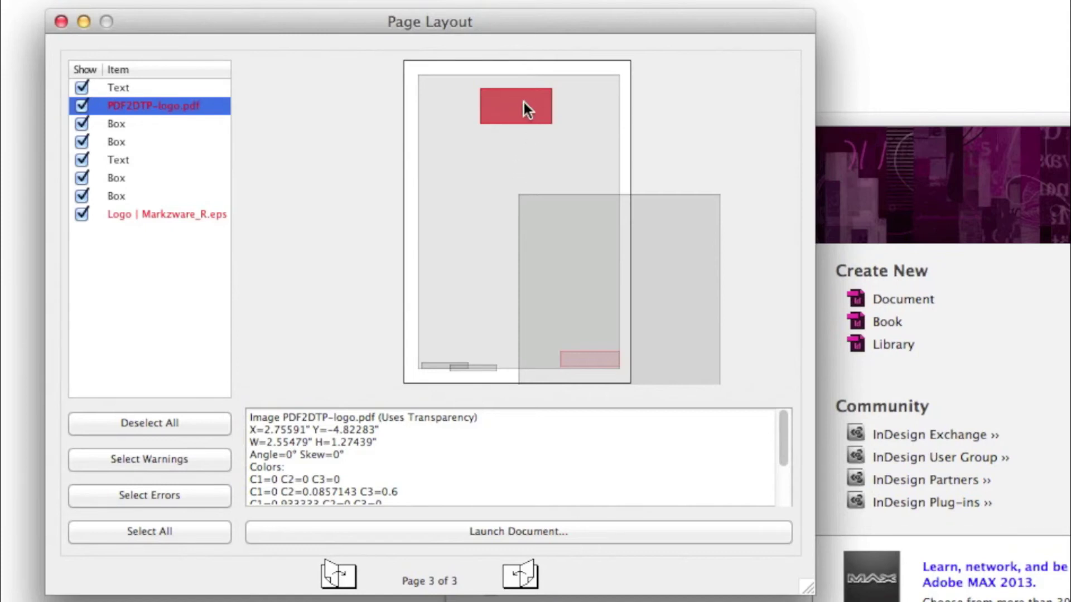
Step: Launch PDF2DTP-customers-v1.indd in InDesign, dismiss the missing-link alert, and select the PDF2DTP logo
{"action": "left_click", "coordinate": [563, 532]}
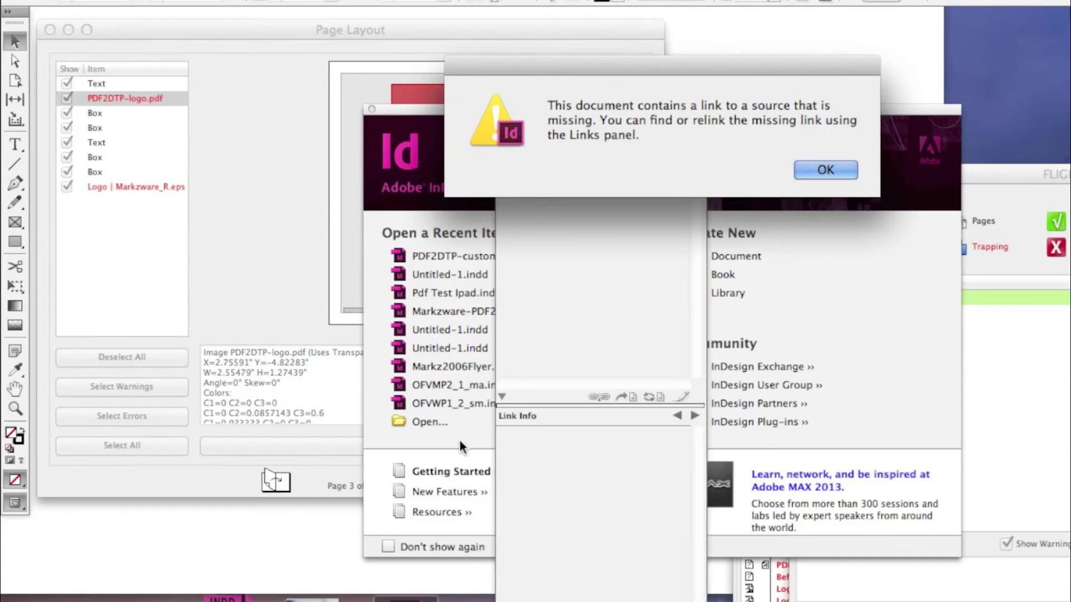
{"action": "left_click", "coordinate": [824, 173]}
{"action": "mouse_move", "coordinate": [811, 138]}
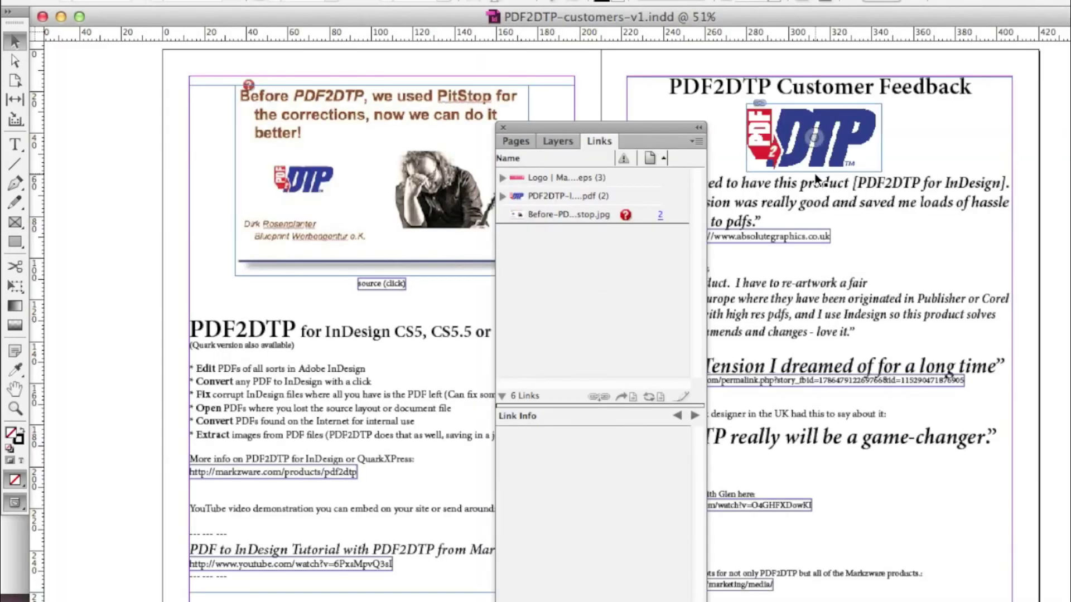
{"action": "left_click", "coordinate": [811, 142]}
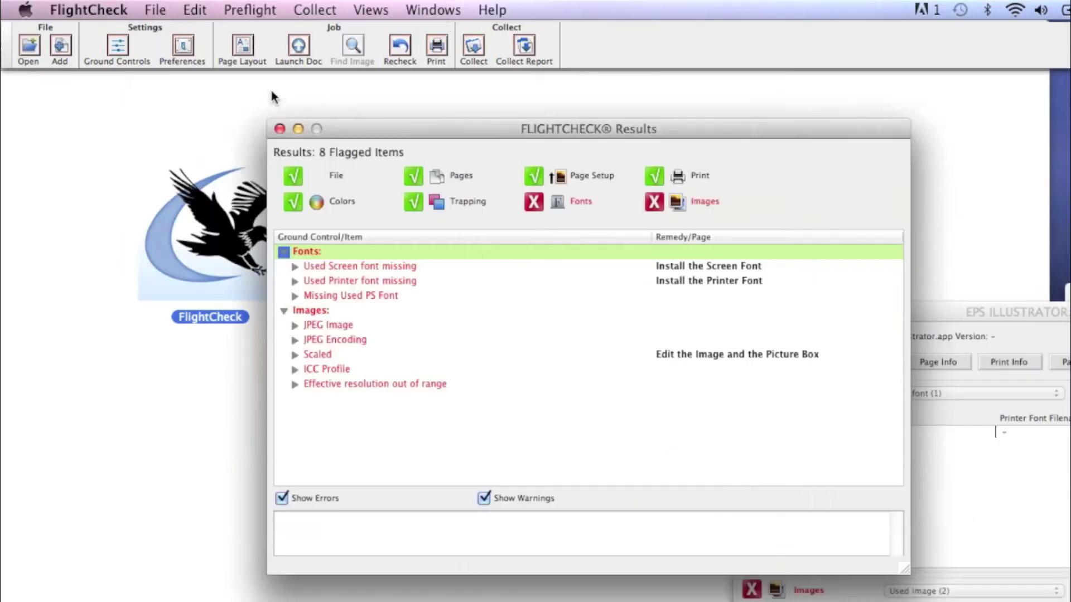
Step: Move both report windows aside, highlight OFVMP2_1_ma.jpg in the page layout, and launch Illustrator
{"action": "mouse_move", "coordinate": [356, 117]}
{"action": "left_mouse_down"}
{"action": "mouse_move", "coordinate": [255, 148]}
{"action": "mouse_move", "coordinate": [993, 288]}
{"action": "left_mouse_up"}
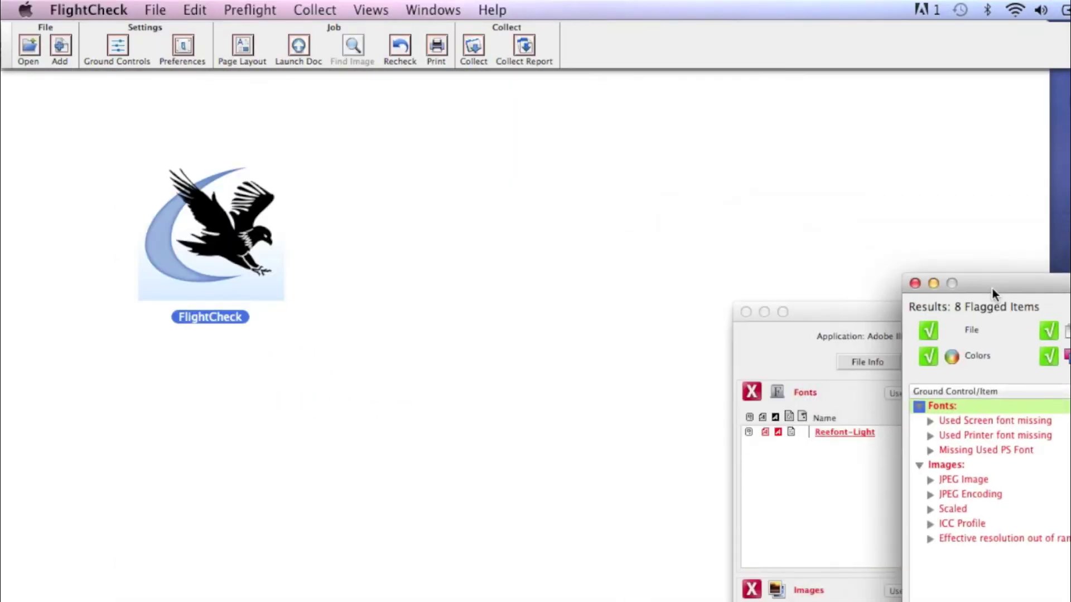
{"action": "left_click_drag", "start_coordinate": [878, 310], "coordinate": [846, 246]}
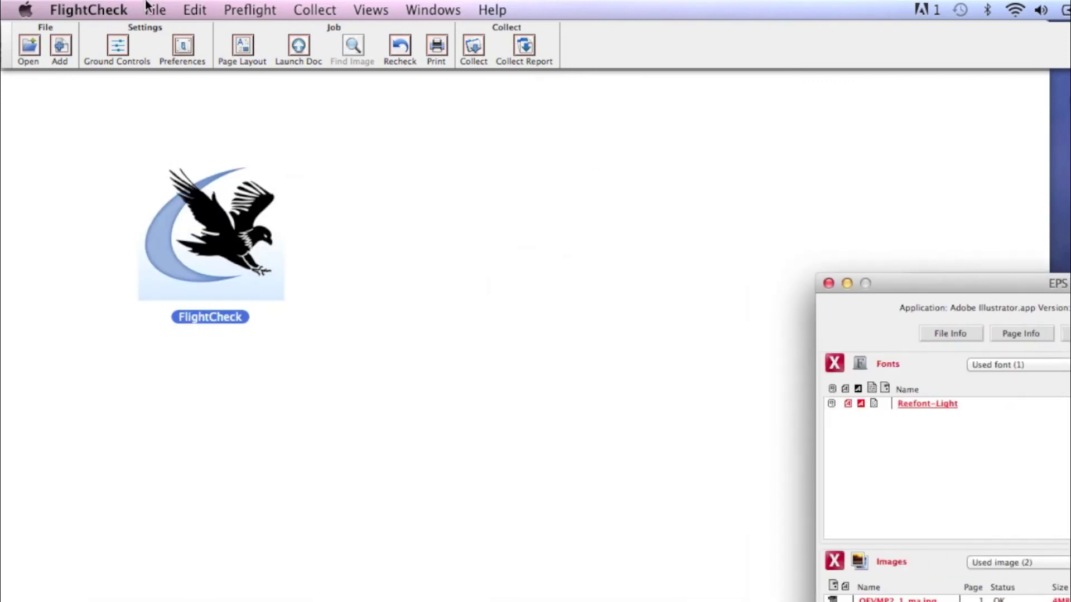
{"action": "left_click", "coordinate": [237, 47]}
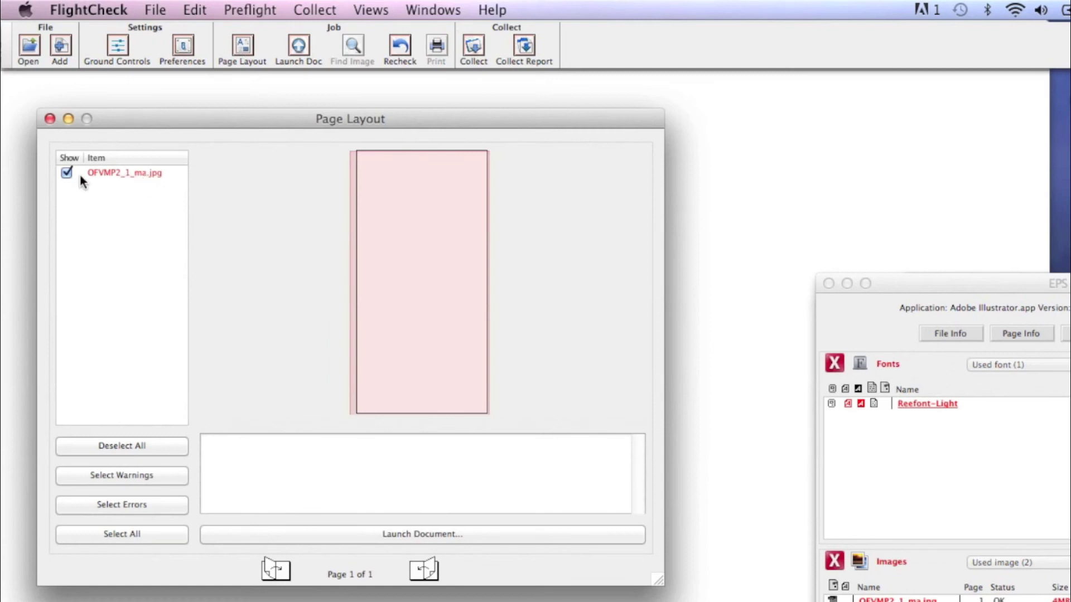
{"action": "left_click", "coordinate": [121, 174]}
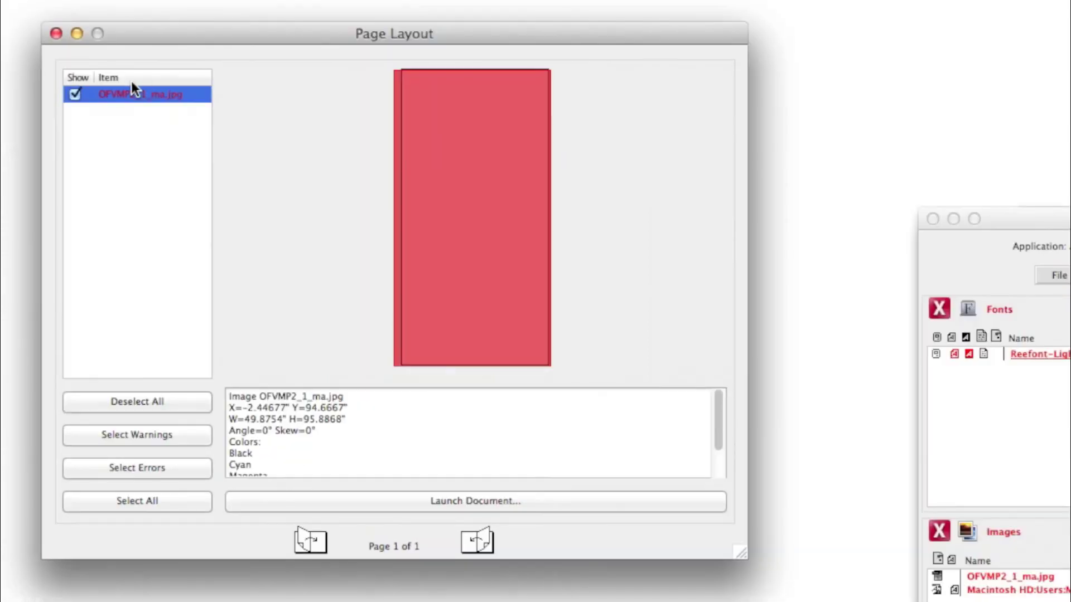
{"action": "left_click", "coordinate": [459, 500]}
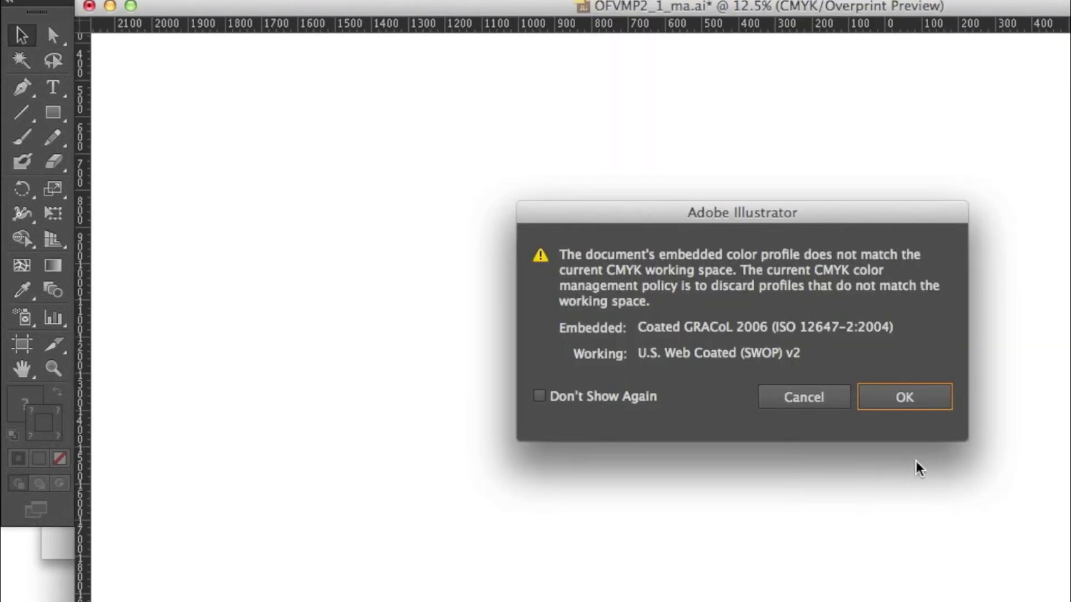
Step: Accept the embedded colour profile mismatch warning for OFVMP2_1_ma.ai
{"action": "left_click", "coordinate": [904, 396]}
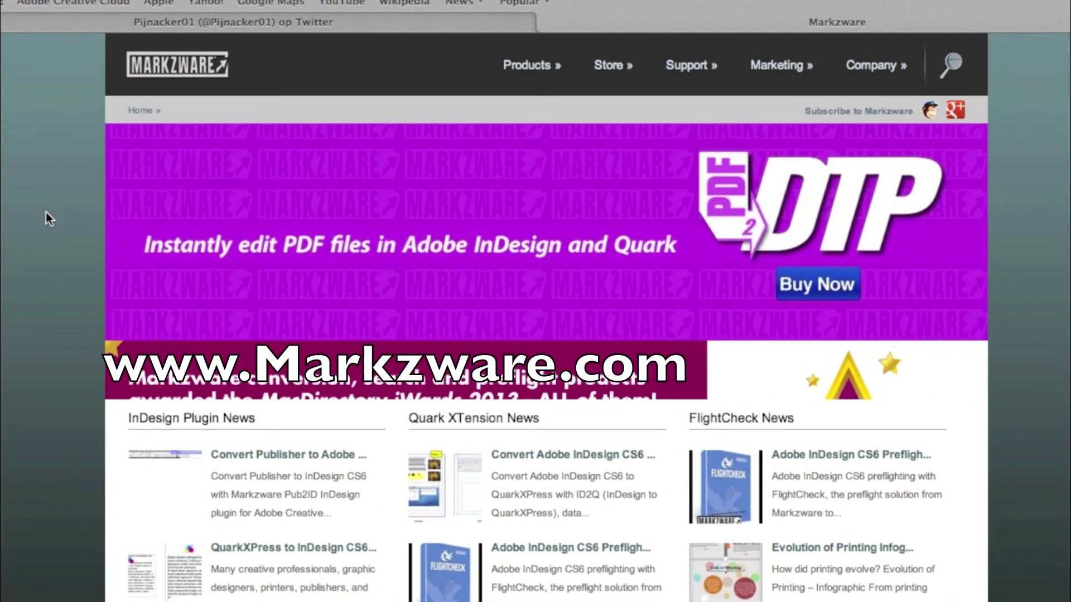
{"action": "mouse_move", "coordinate": [527, 65]}
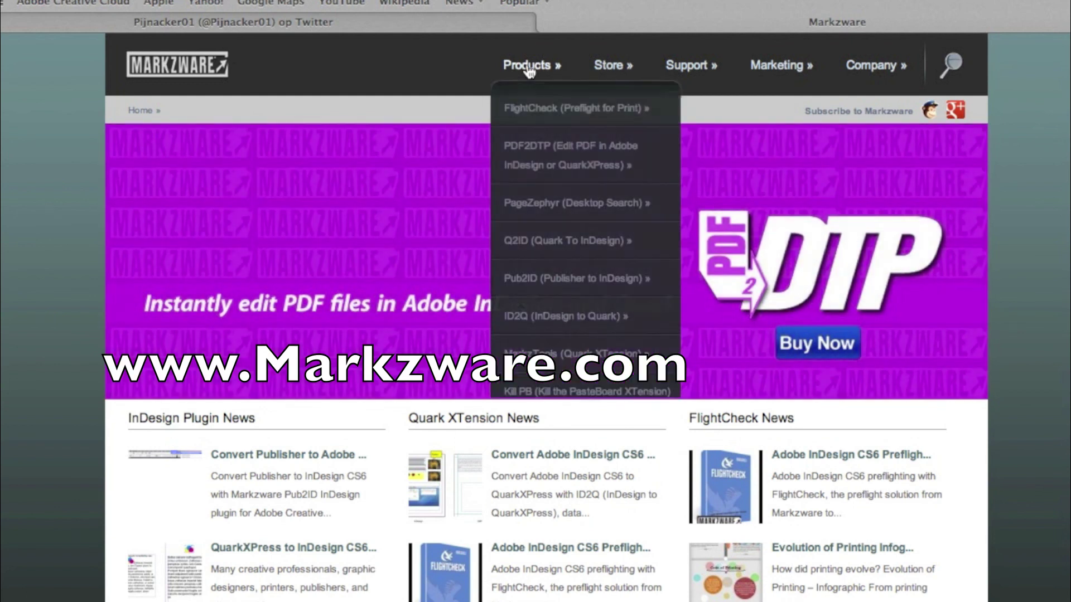
Step: Choose FlightCheck (Preflight for Print) from the Products menu on Markzware's site
{"action": "left_click", "coordinate": [564, 113]}
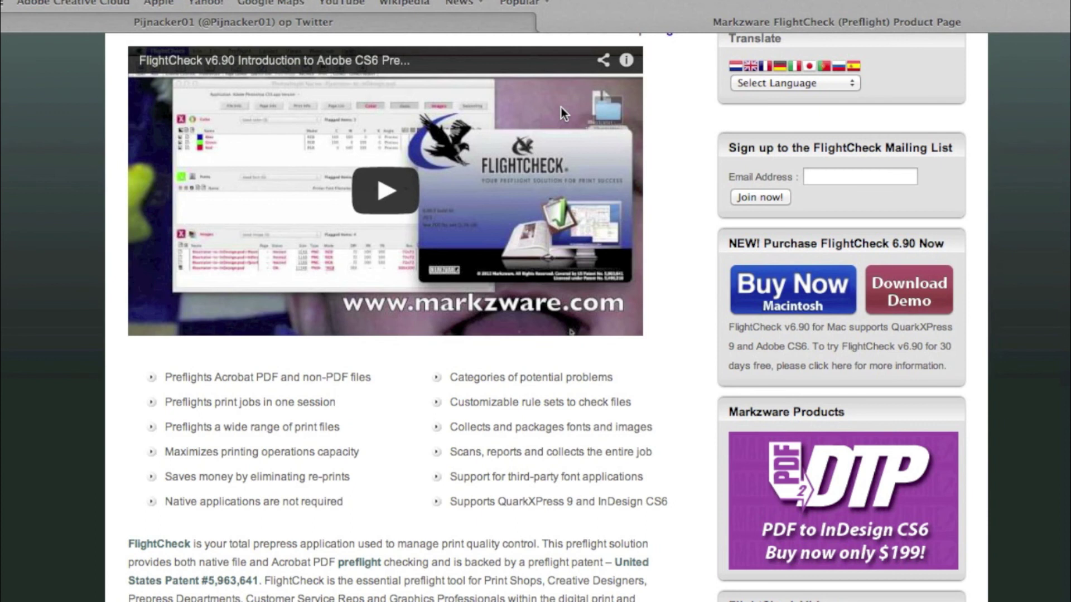